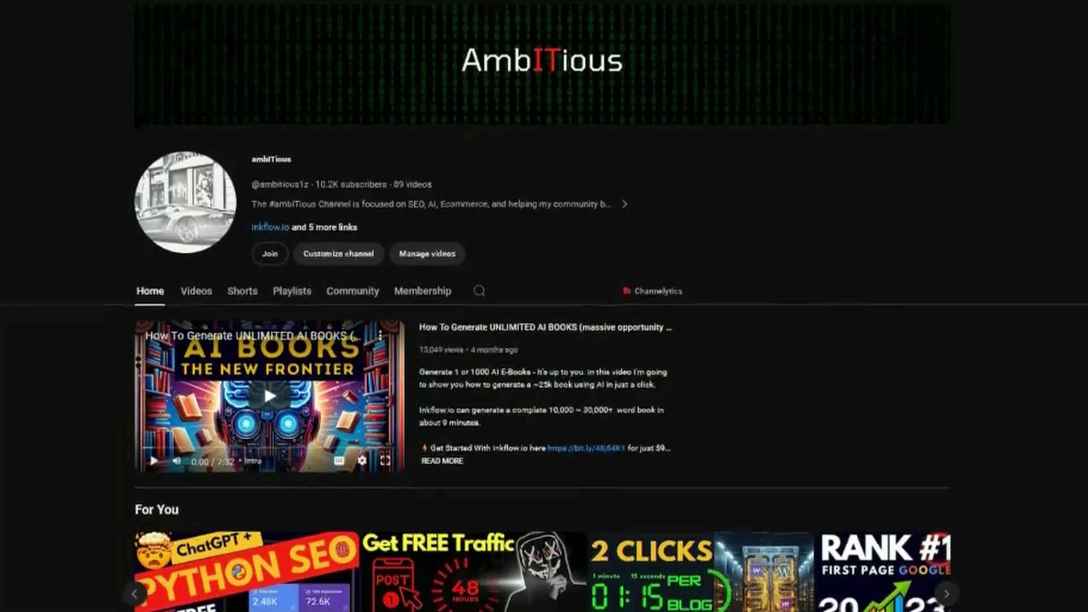
Scroll down through the YouTube channel page.
scroll(544, 340, "down", 5)
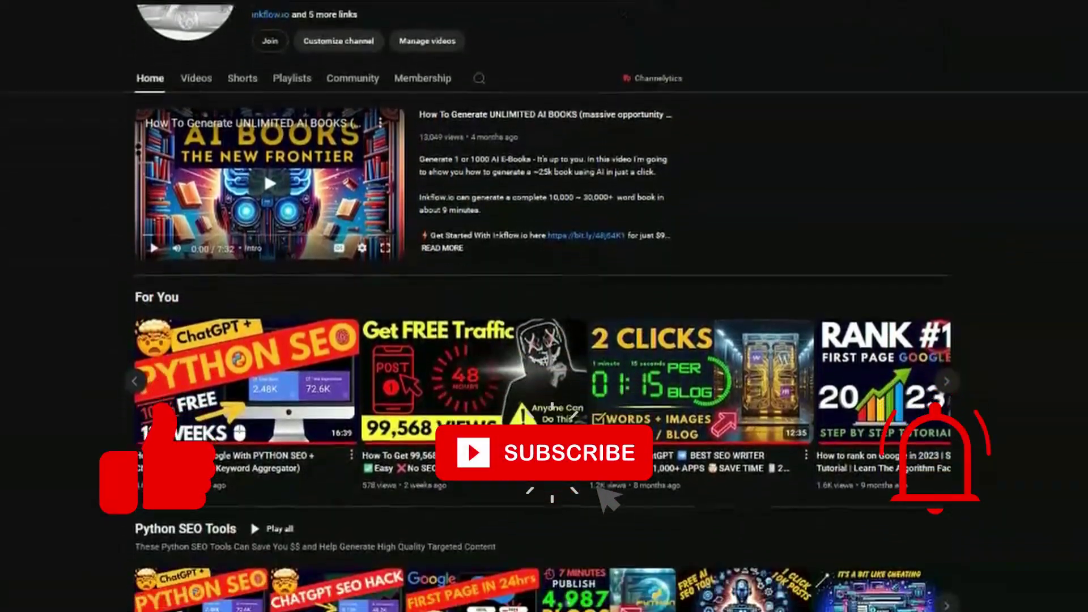
scroll(543, 340, "down", 4)
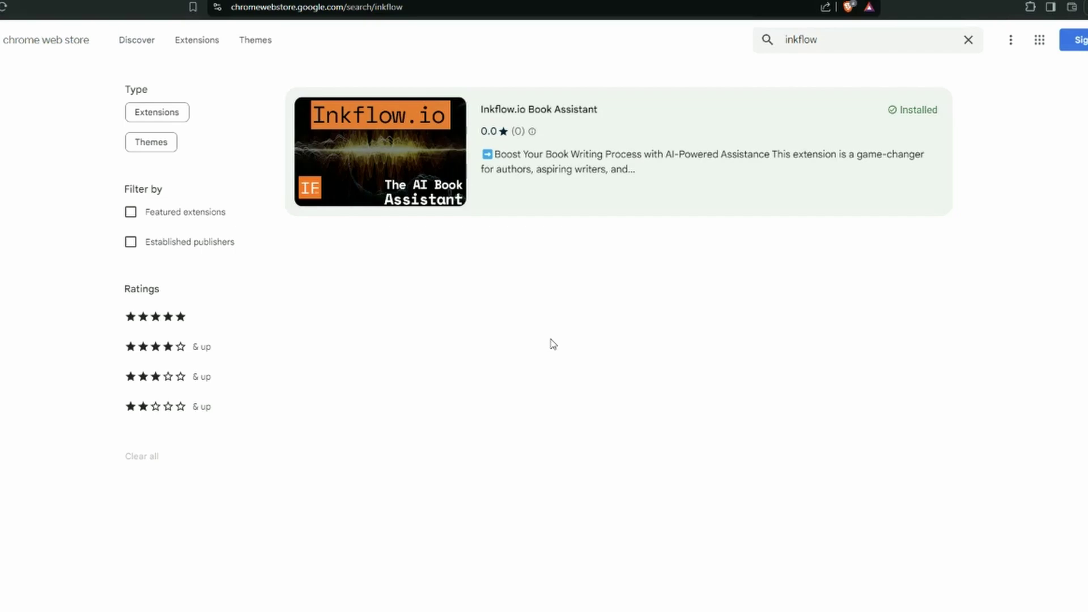
Open the Inkflow.io Book Assistant extension details, then move to the browser's extensions list.
left_click(426, 162)
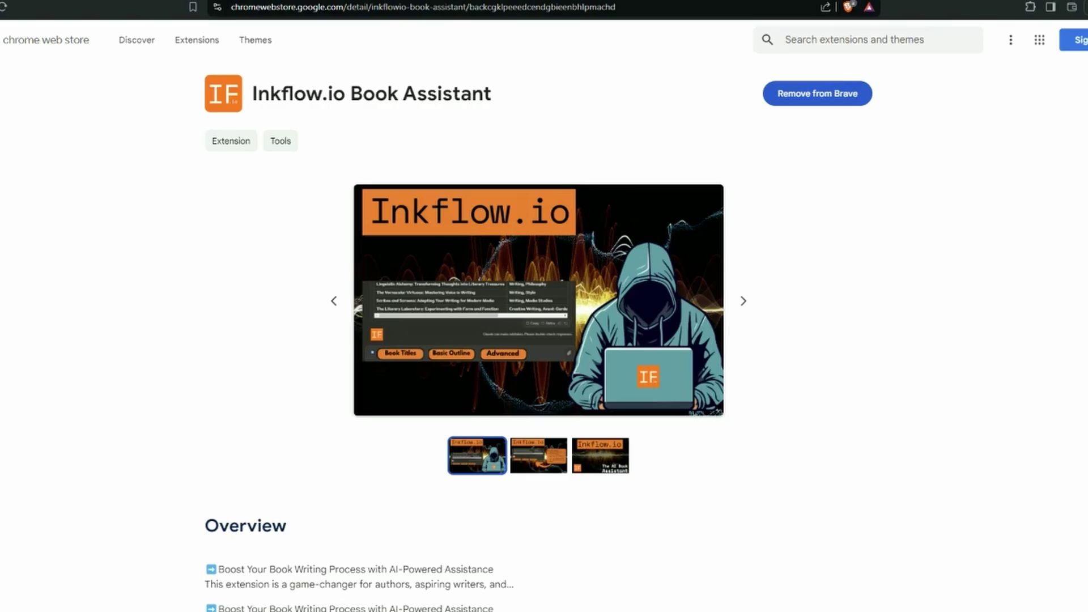
key("ctrl+Tab")
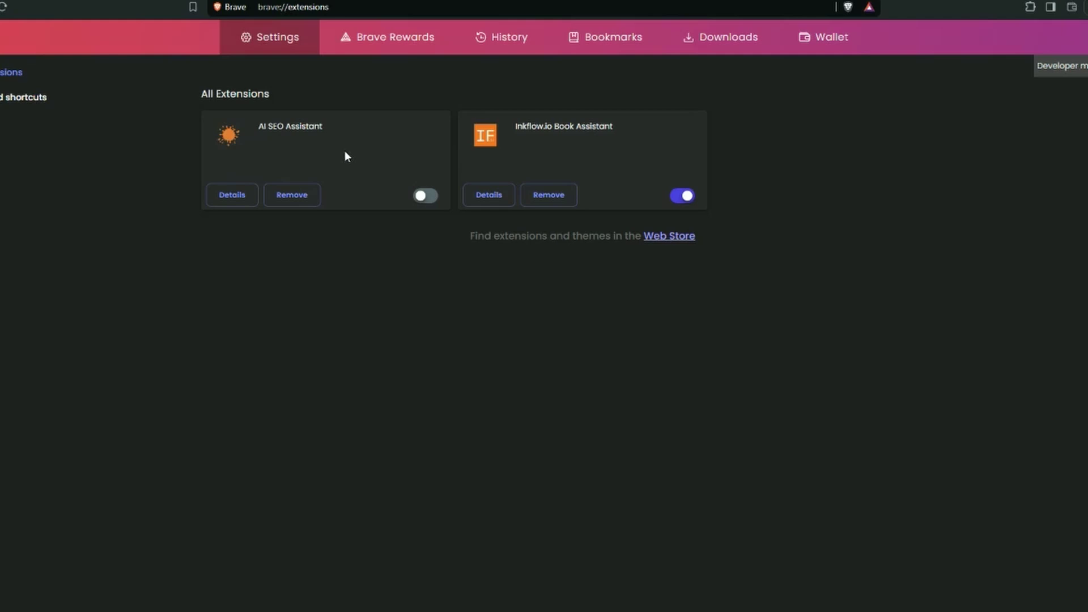
Turn AI SEO Assistant on, hide its second SEO prompt row, then turn it back off.
left_click(428, 196)
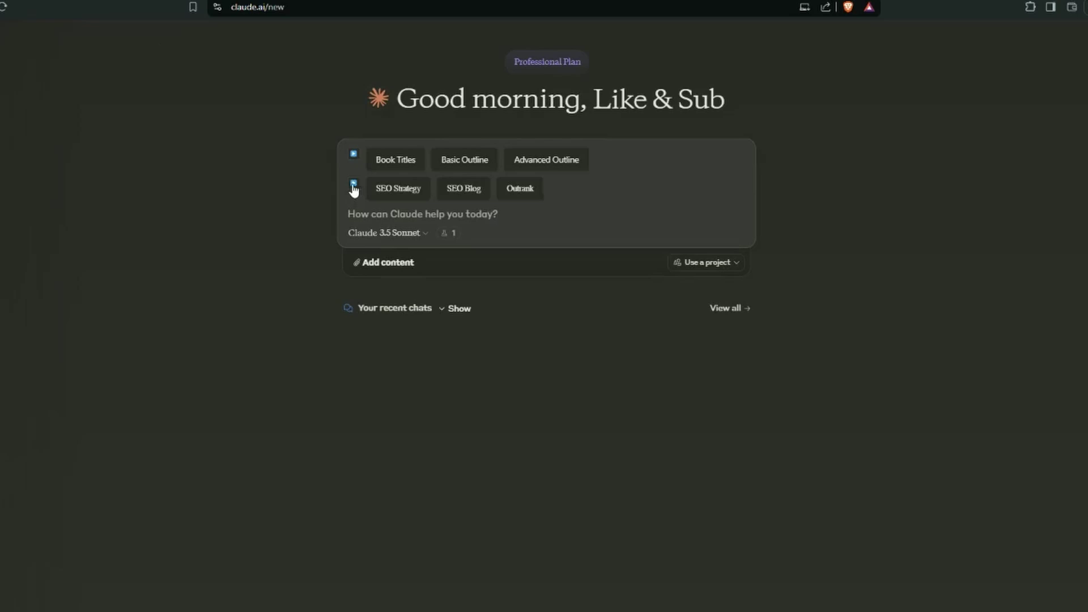
left_click(353, 182)
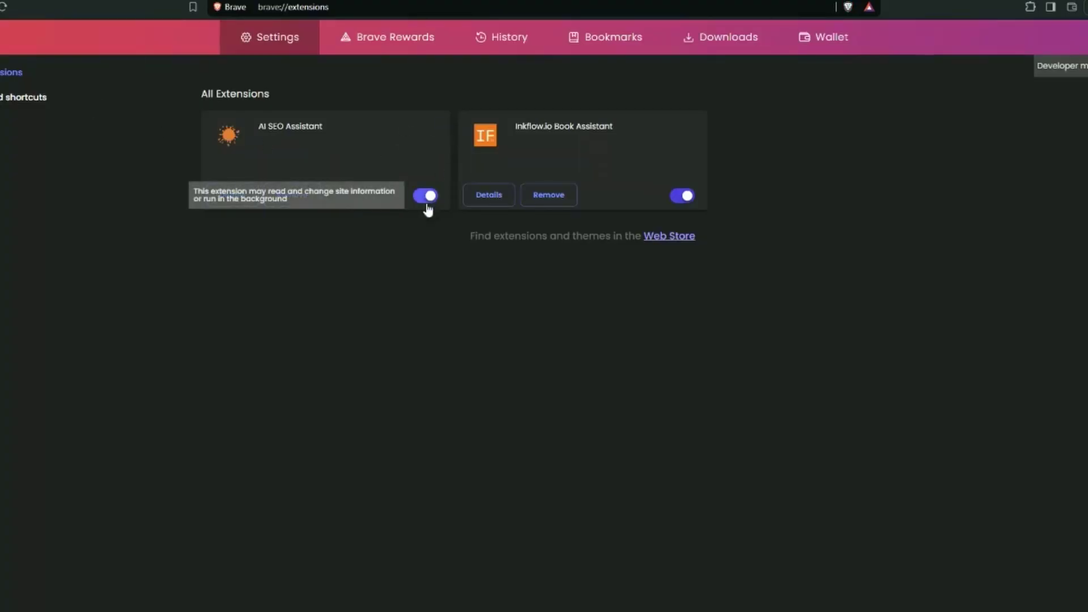
left_click(426, 196)
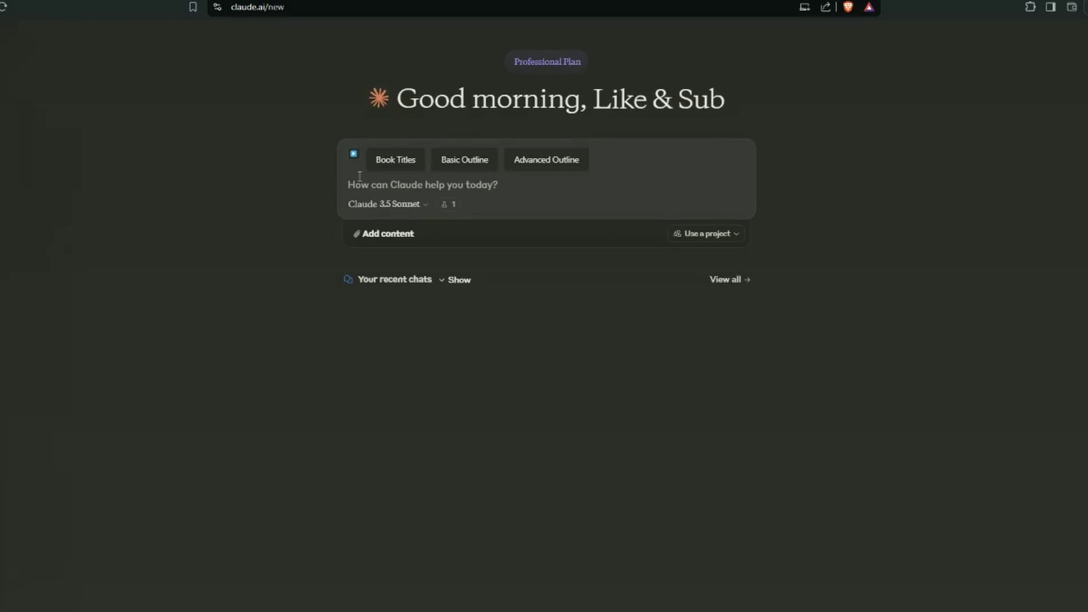
Send a Book Titles prompt for 'USA Travel Guide' to Claude.
left_click(390, 165)
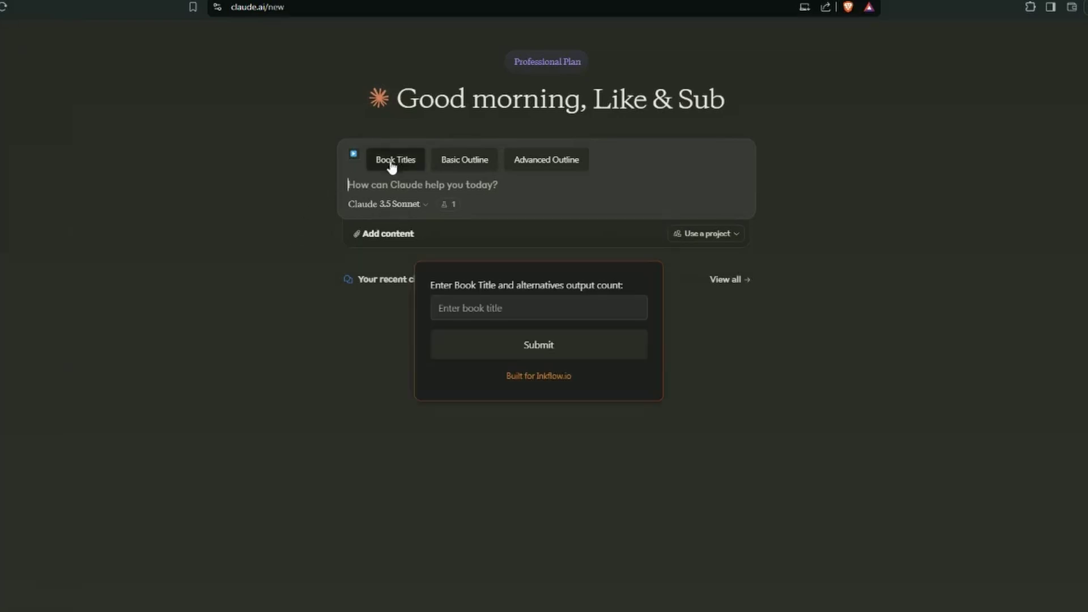
left_click(487, 307)
left_click(498, 339)
left_click(579, 355)
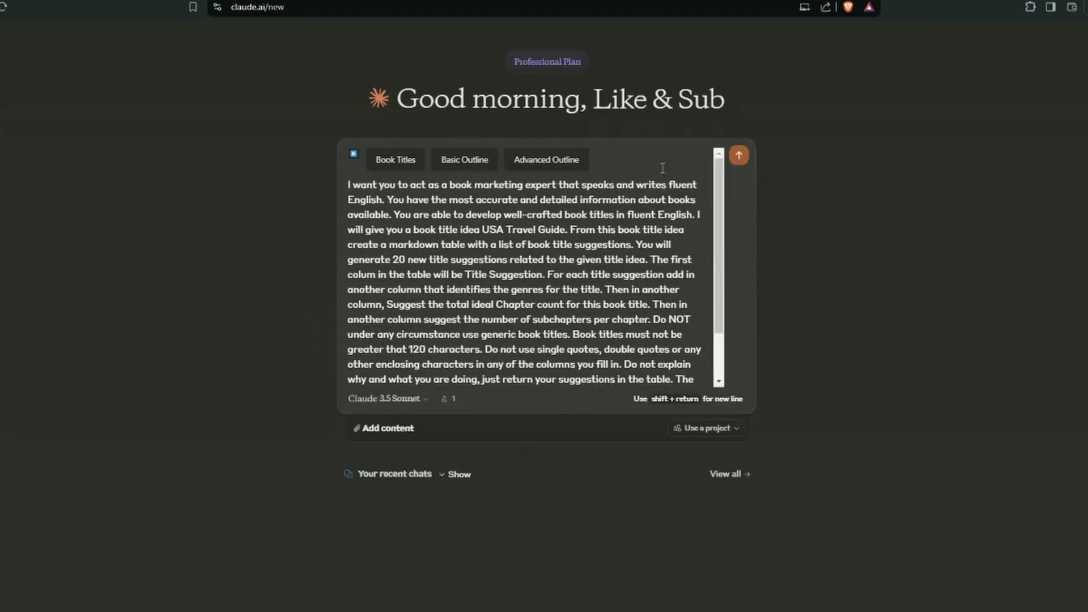
left_click(743, 166)
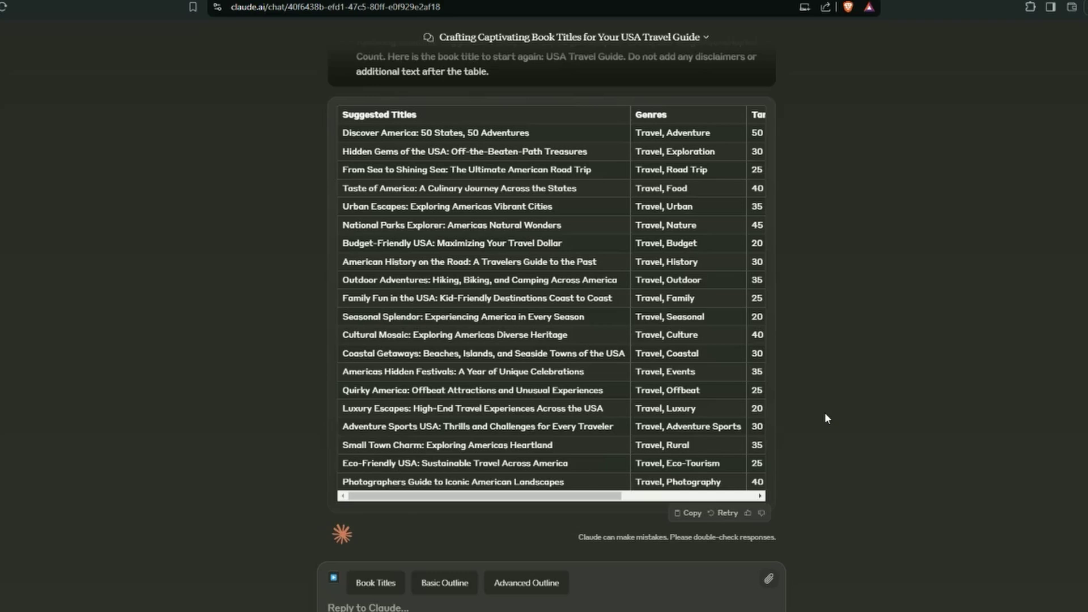
Select the title 'Eco-Friendly USA: Sustainable Travel Across America' in the results table.
left_click_drag(598, 495, 643, 496)
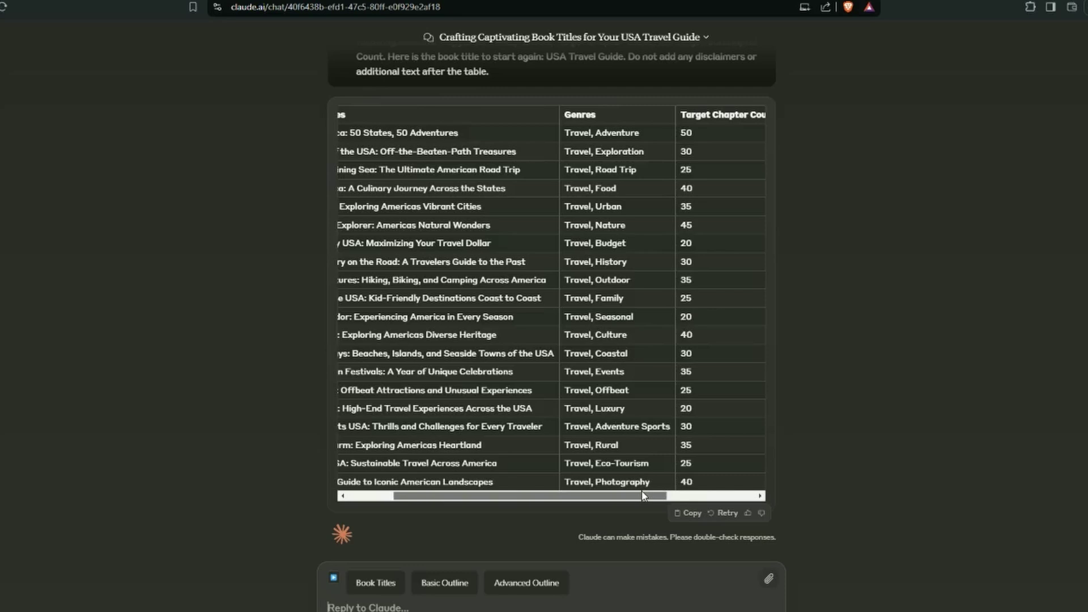
left_click_drag(643, 496, 754, 497)
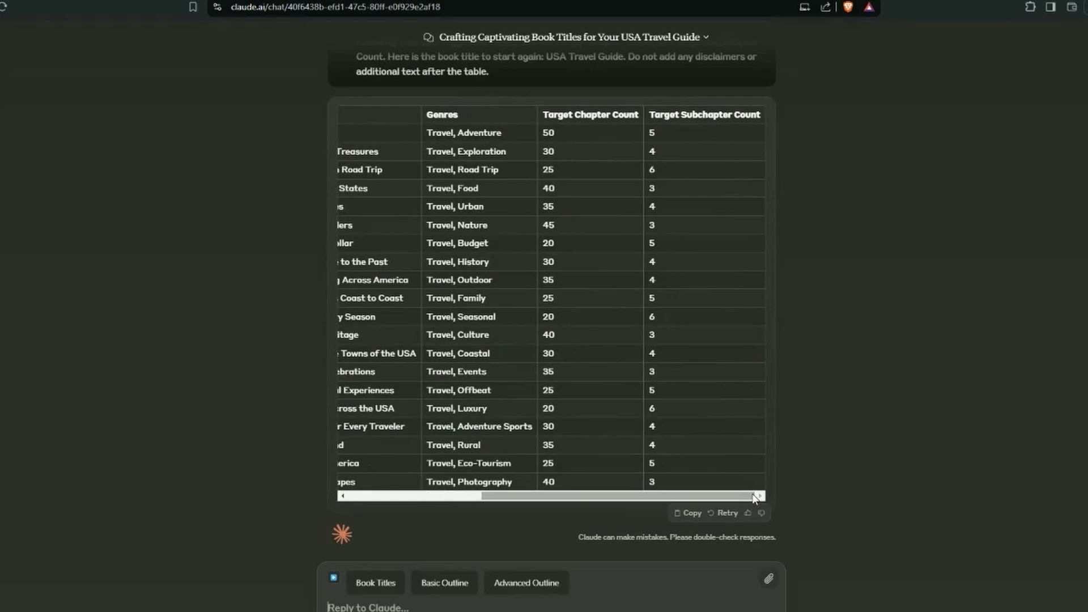
left_click_drag(755, 497, 259, 448)
left_click(260, 447)
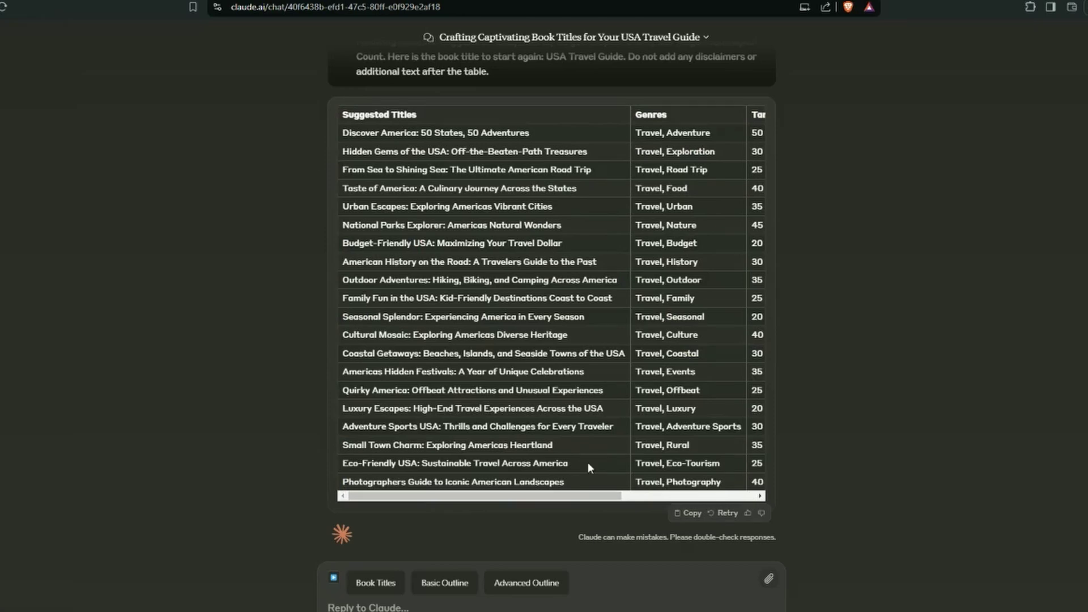
left_click_drag(587, 461, 239, 427)
key("ctrl+c")
Submit a Basic Outline for 'Eco-Friendly USA: Sustainable Travel Across America': Travel, 10 chapters, 3 subchapters.
left_click(269, 414)
left_click(444, 586)
left_click(501, 280)
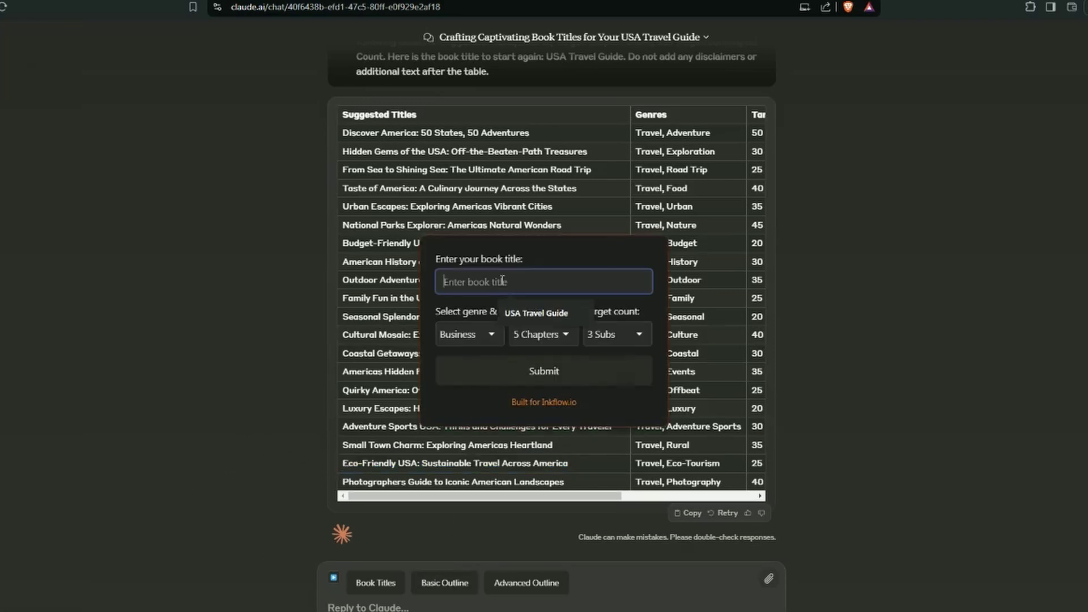
key("ctrl+v")
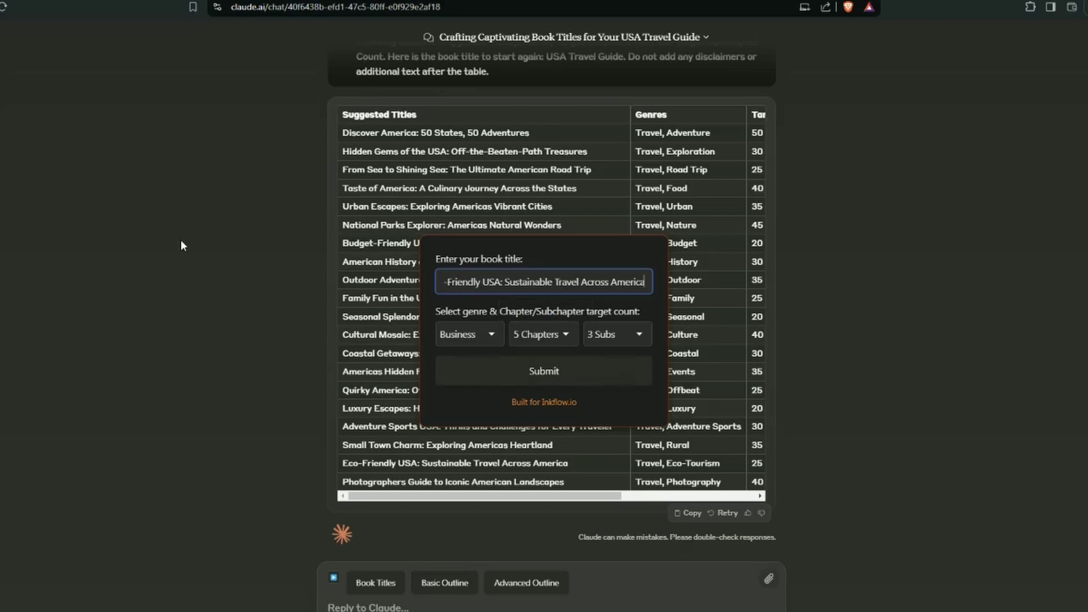
key("Tab")
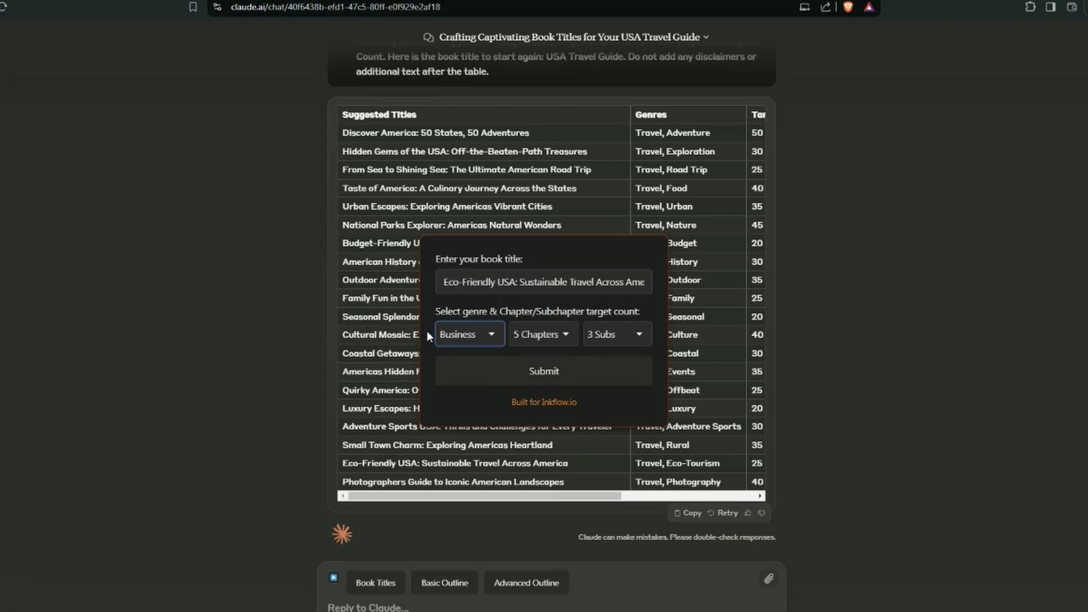
left_click(490, 334)
left_click(469, 435)
left_click(569, 334)
left_click(549, 367)
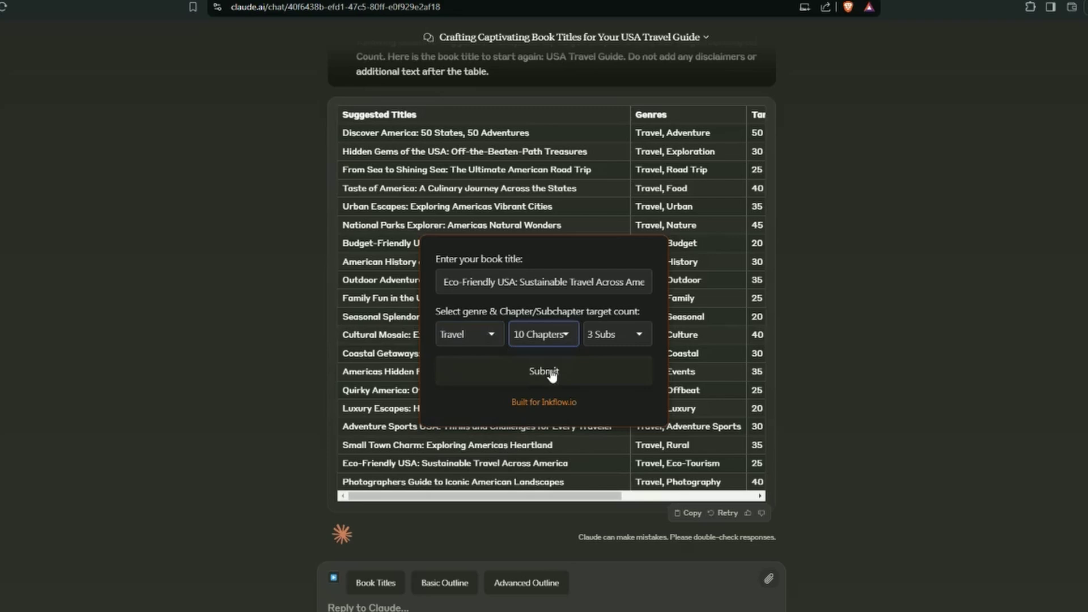
left_click(638, 338)
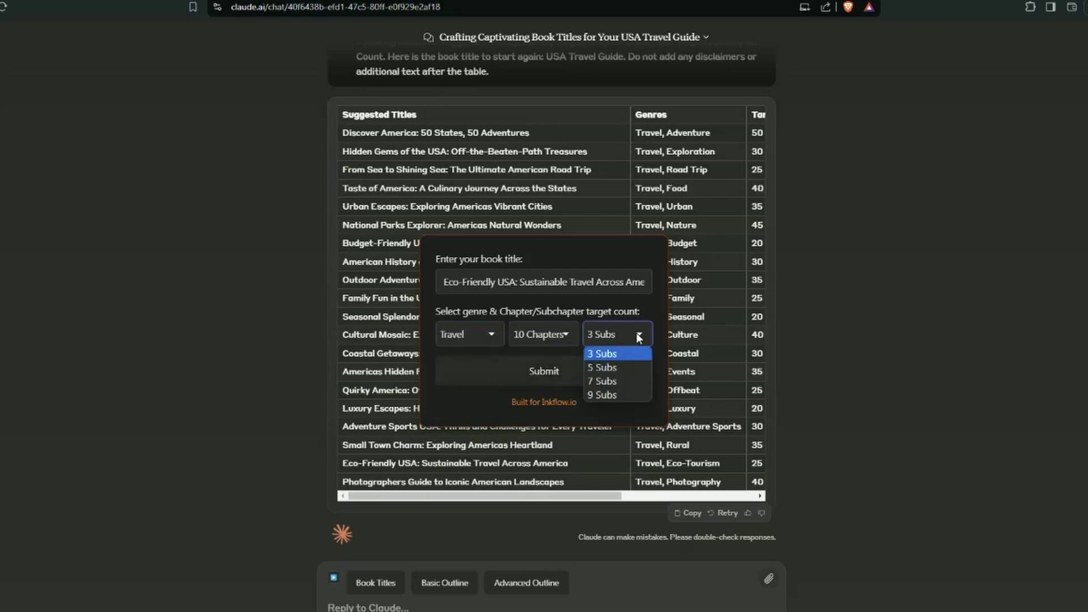
left_click(619, 357)
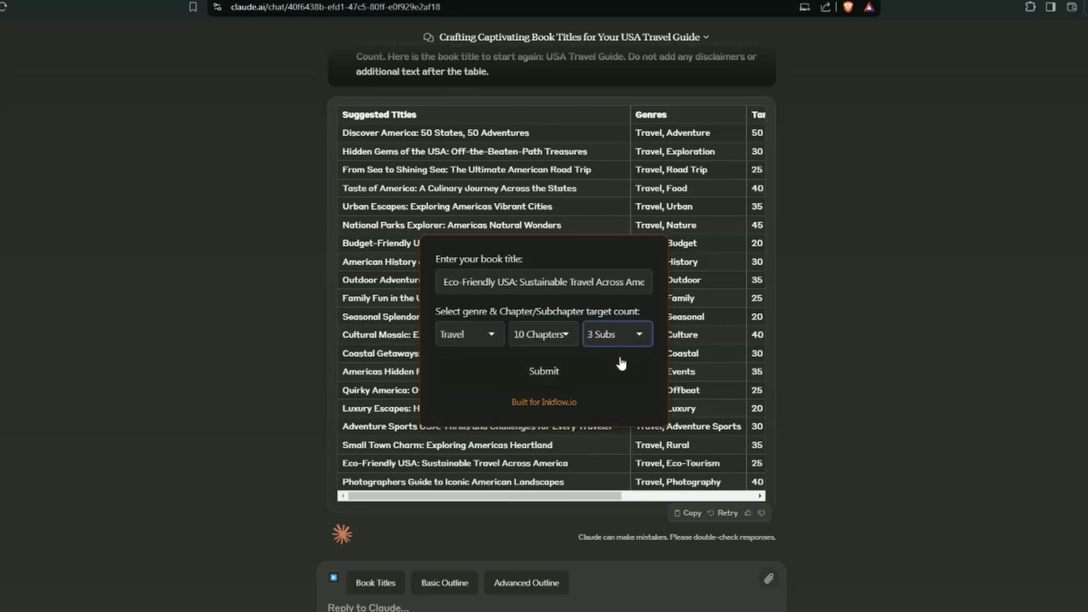
left_click(545, 371)
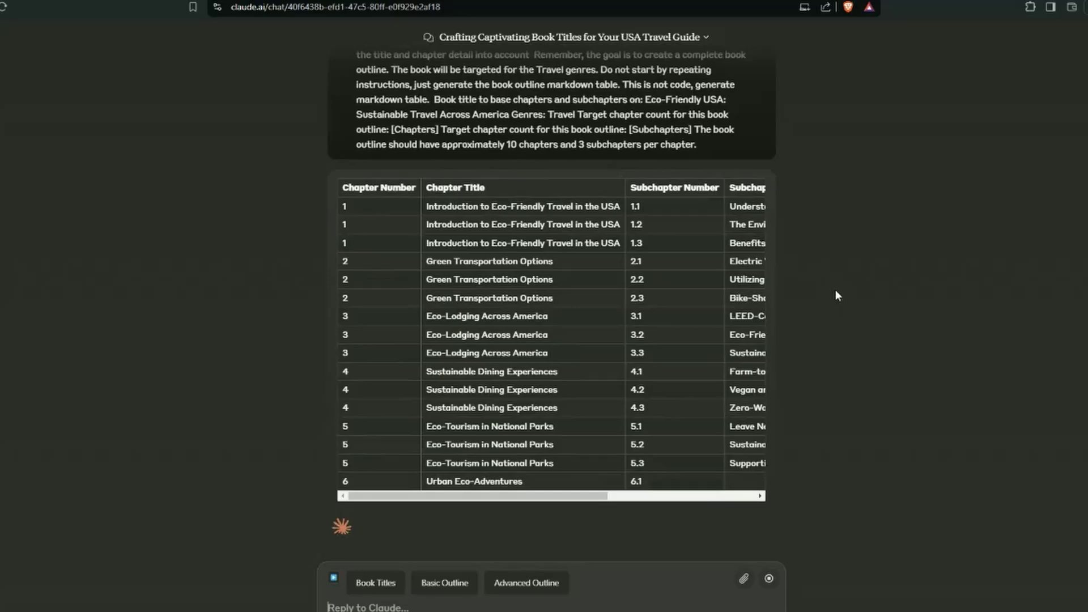
Scroll through the completed 10-chapter, 30-subchapter outline table.
scroll(917, 309, "up", 4)
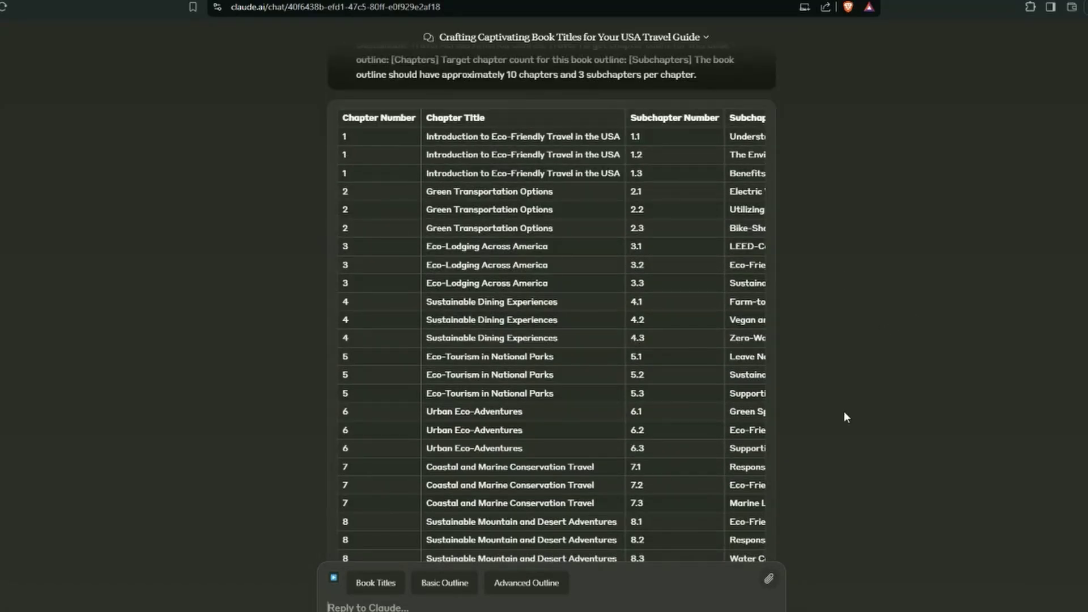
scroll(801, 414, "down", 2)
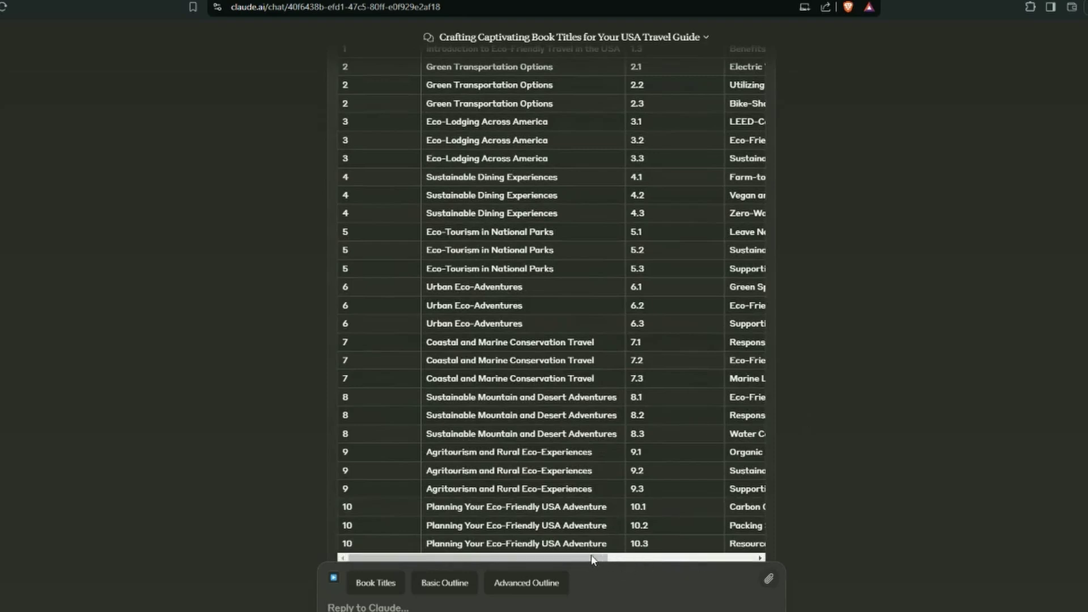
scroll(836, 511, "up", 3)
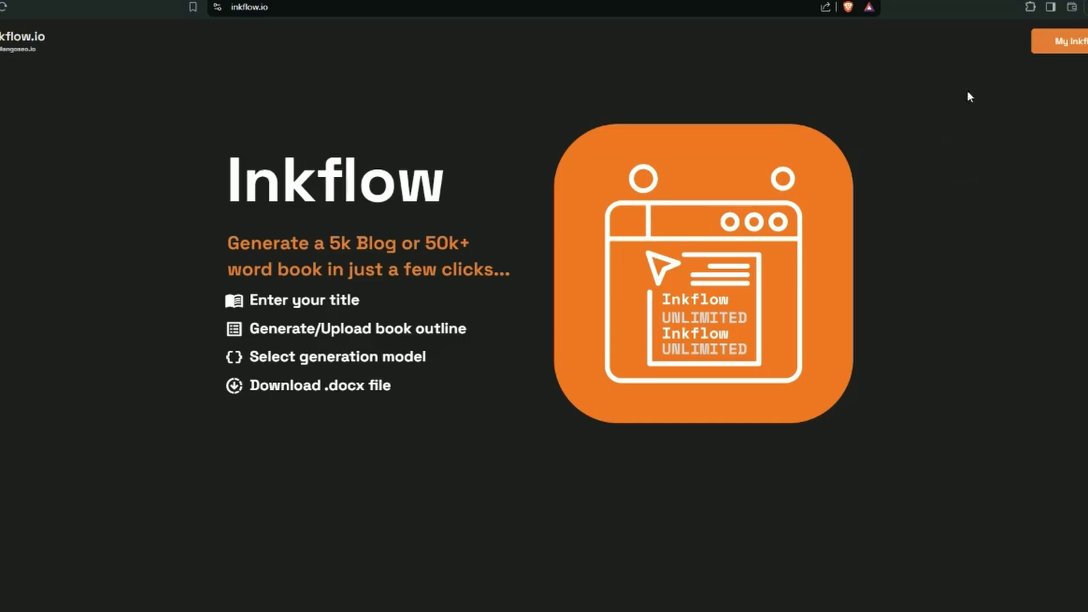
Open the My Inkflow menu to reach the AI Upload Outline option.
left_click(1055, 41)
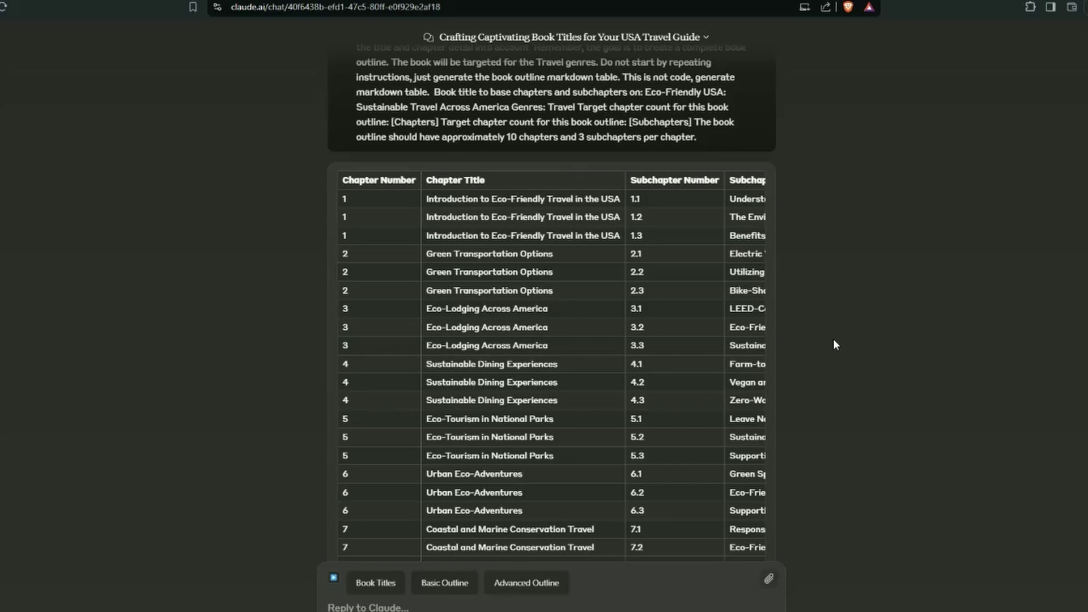
Select the whole outline table, from its header row down to the last chapter.
scroll(833, 345, "down", 1)
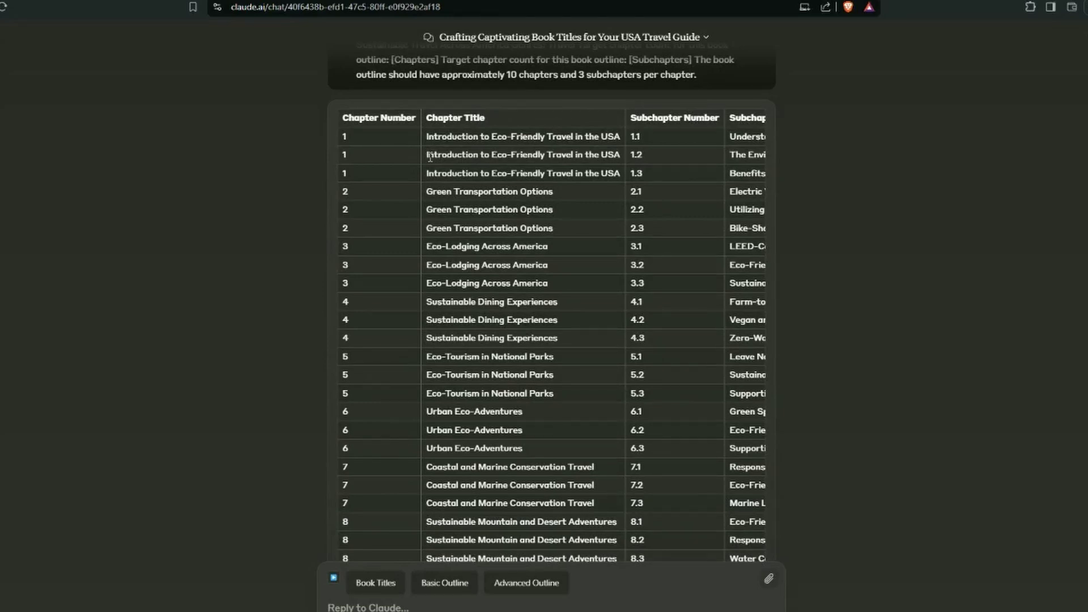
left_click_drag(259, 91, 599, 137)
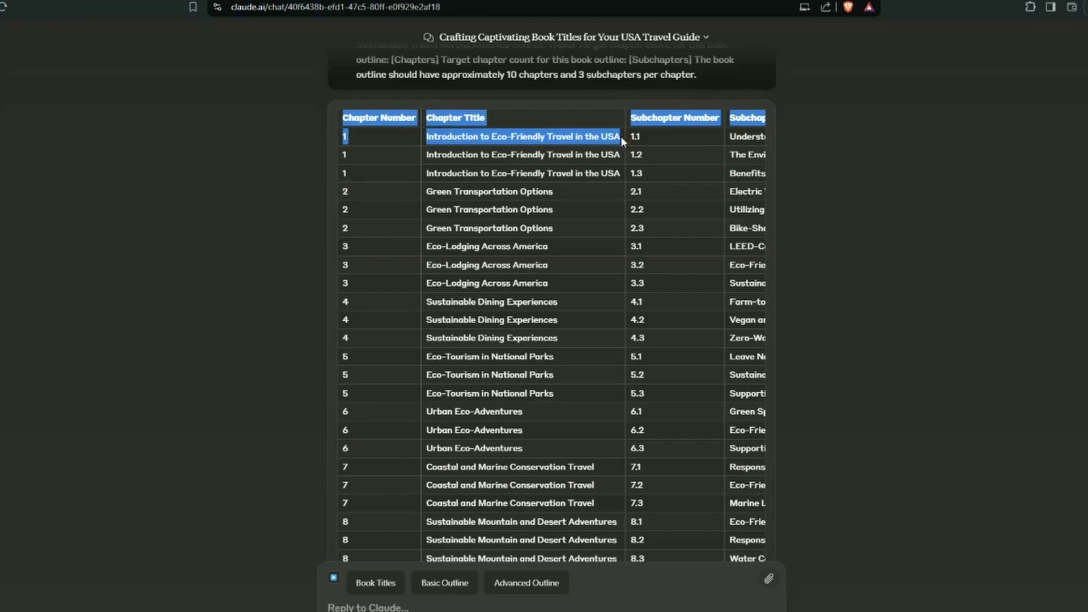
left_click_drag(679, 140, 726, 452)
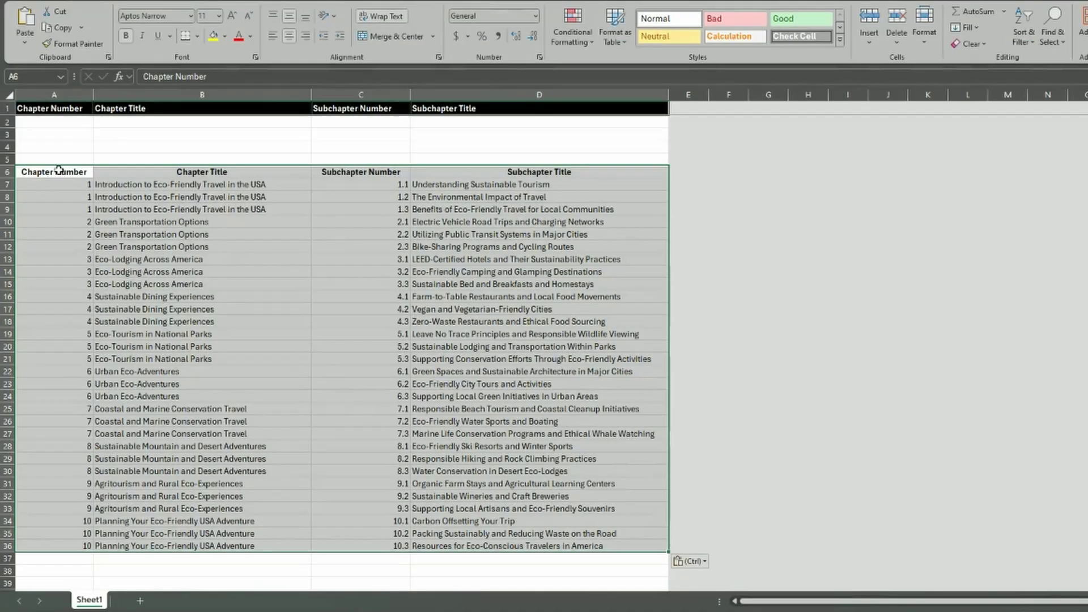
Delete rows 2–6, the blank rows and duplicate header above the pasted outline.
left_click(20, 143)
left_click_drag(7, 121, 7, 160)
right_click(29, 170)
left_click(54, 326)
left_click(80, 245)
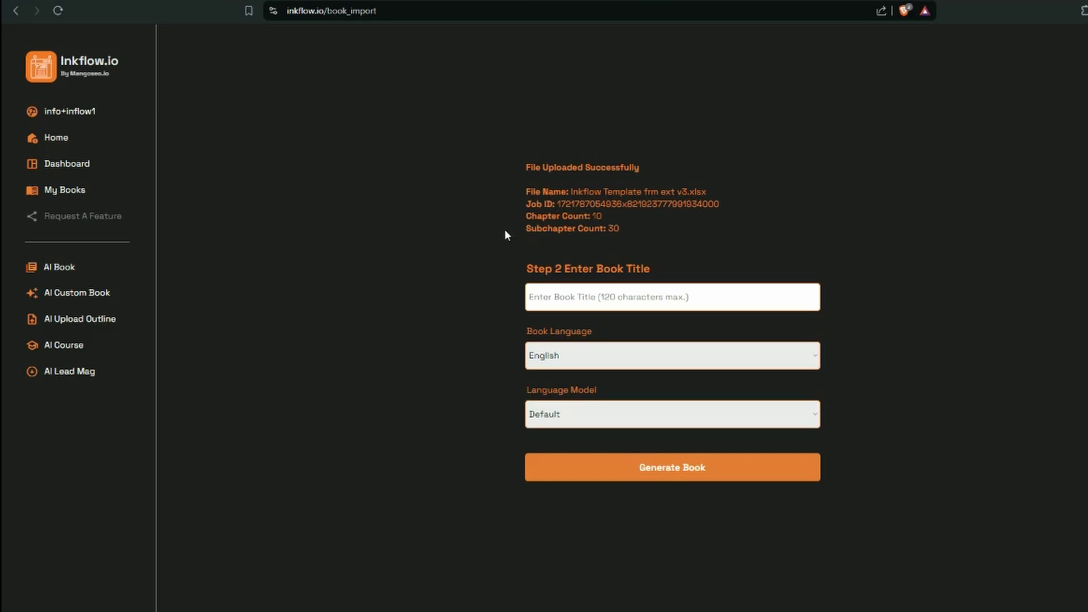
Enter 'Eco-Friendly USA: Sustainable Travel Across America' as the book title and generate the book.
left_click(552, 298)
key("ctrl+v")
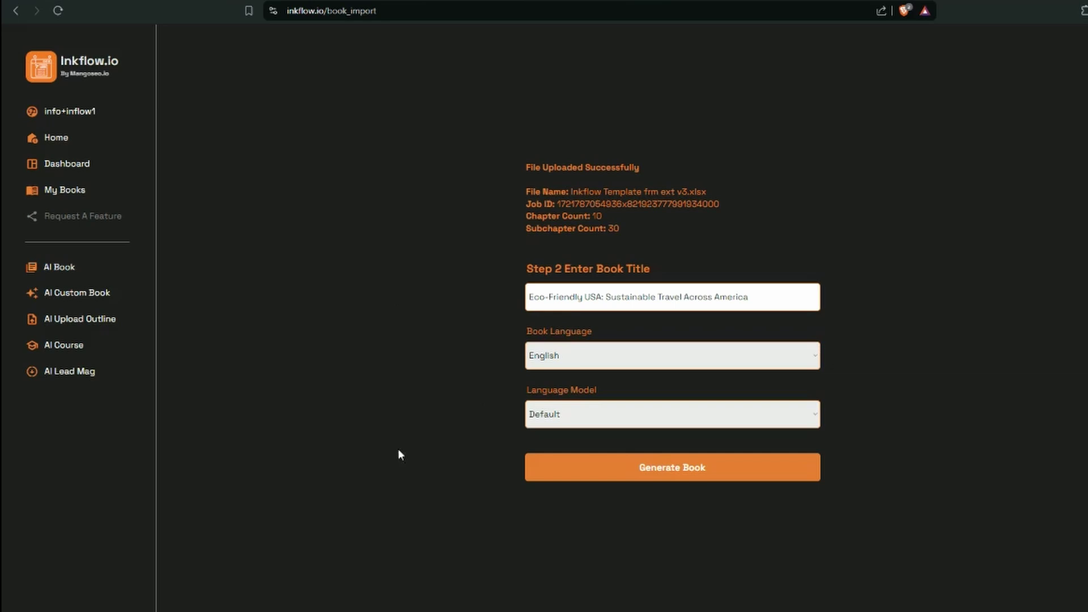
left_click(688, 472)
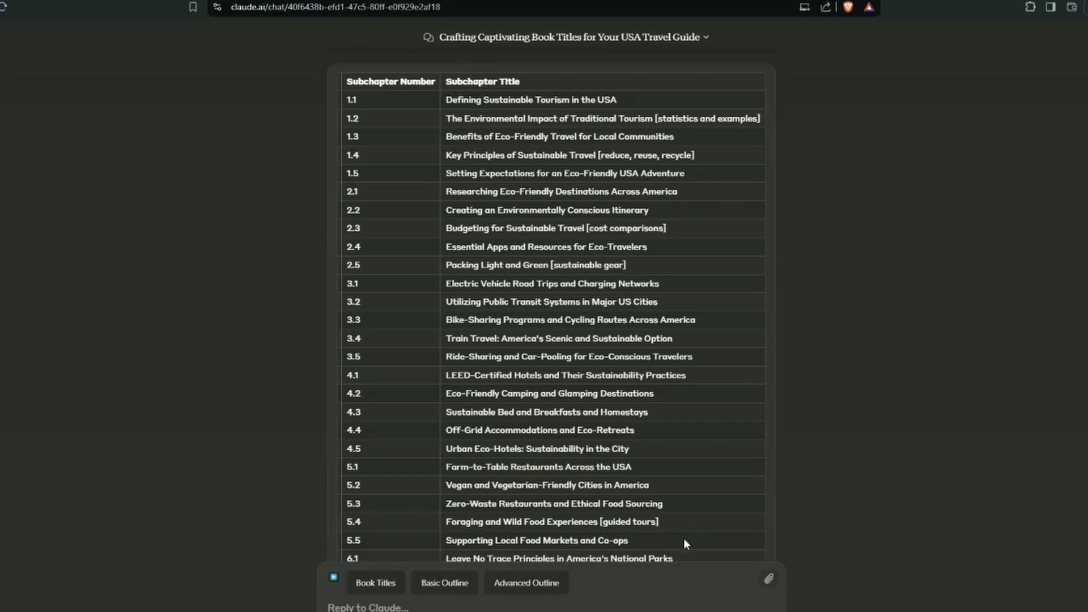
Submit an Advanced Outline request for 'Eco-Friendly USA: Sustainable Travel Across America': Travel, 30 chapters, 5 subchapters.
left_click(541, 583)
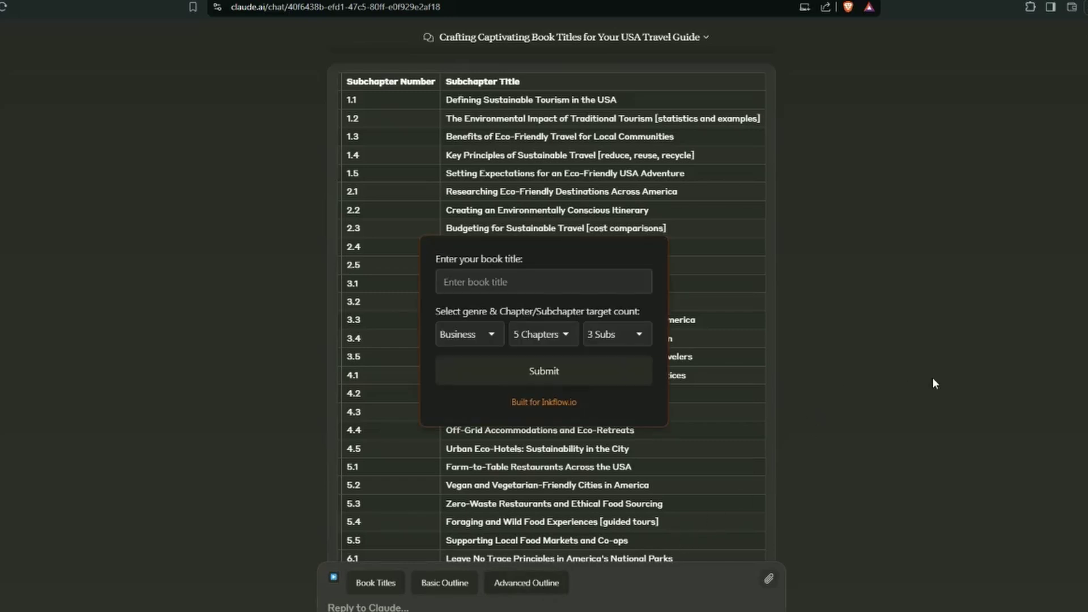
left_click(507, 283)
left_click(538, 310)
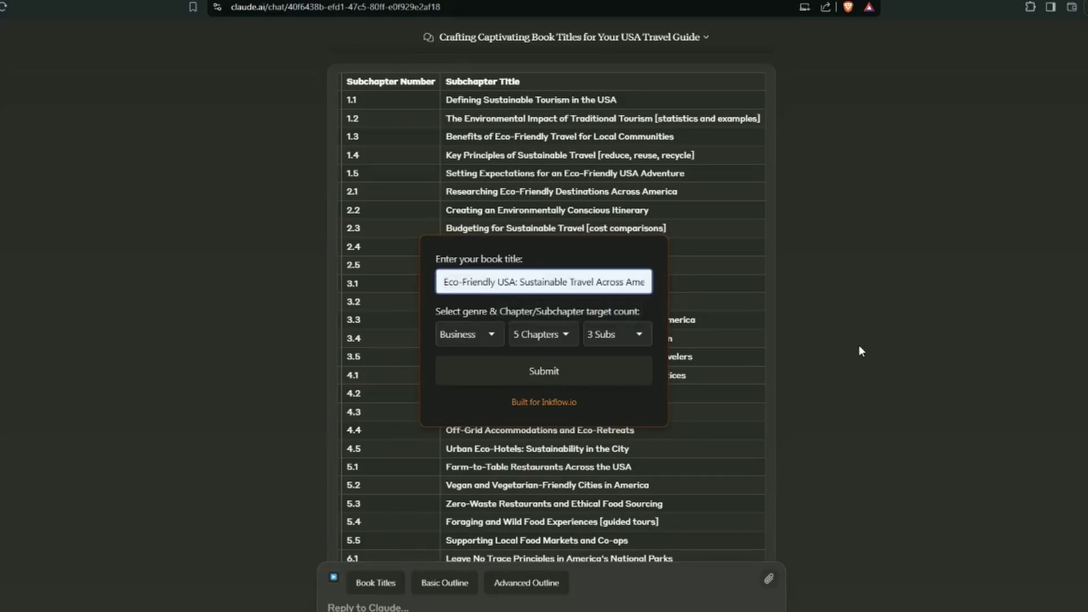
left_click(481, 335)
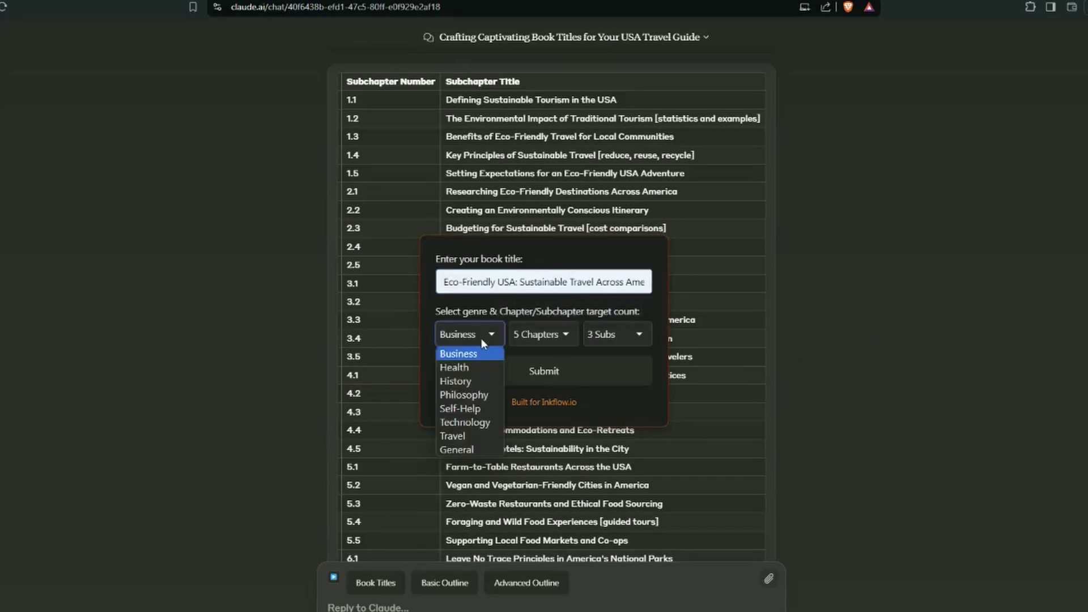
left_click(457, 438)
left_click(534, 338)
left_click(552, 396)
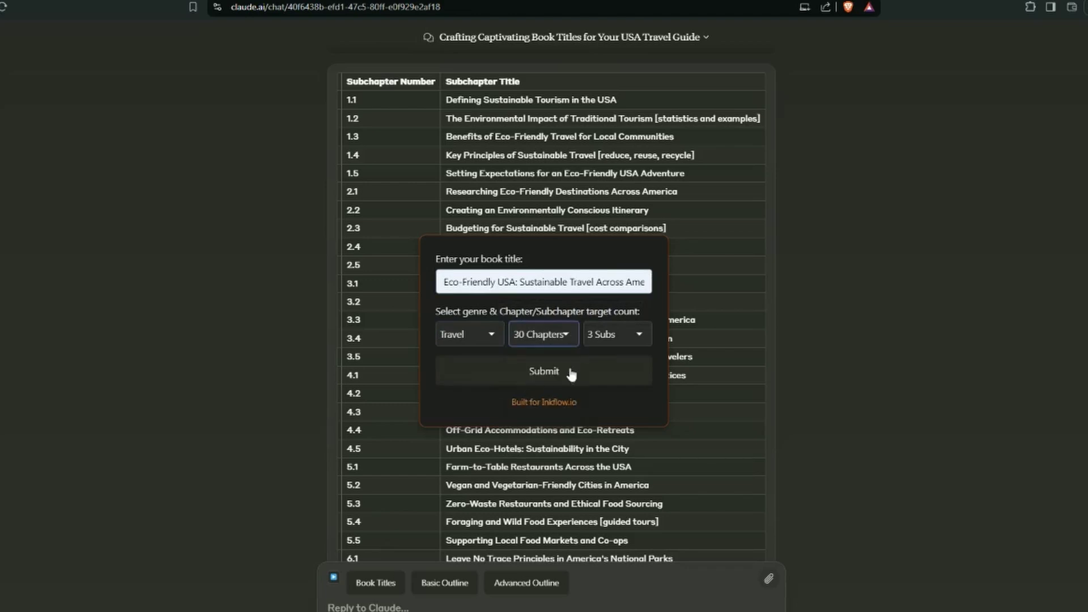
left_click(617, 334)
left_click(599, 368)
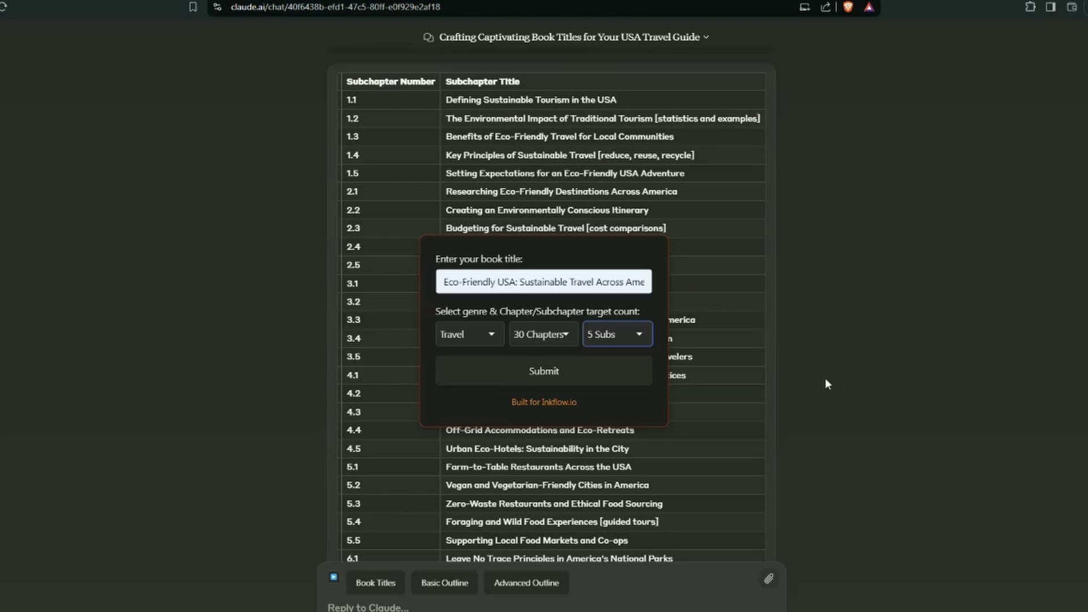
left_click(794, 369)
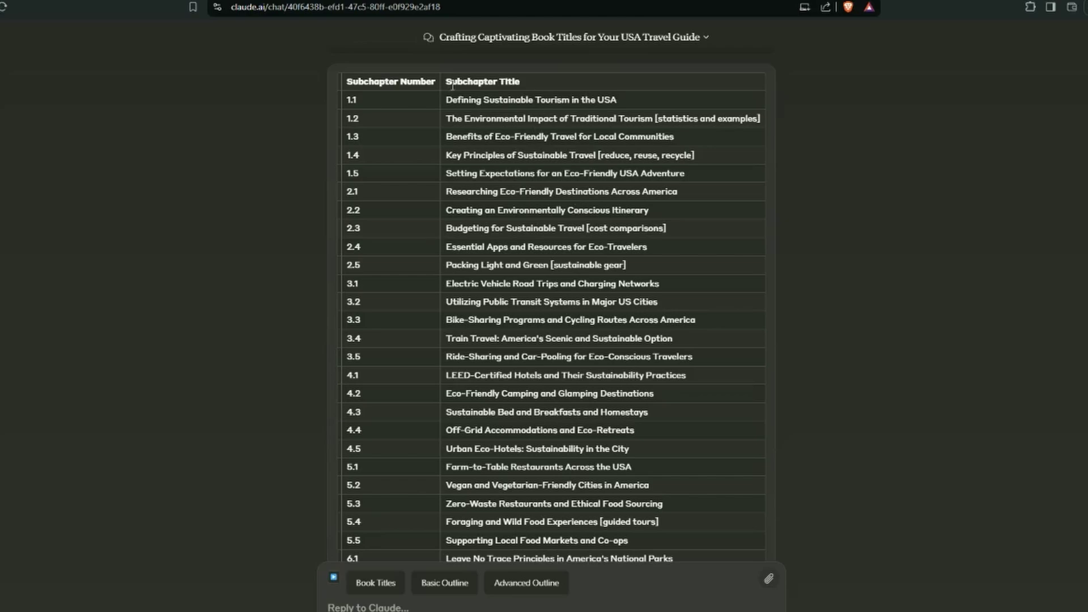
scroll(553, 262, "down", 10)
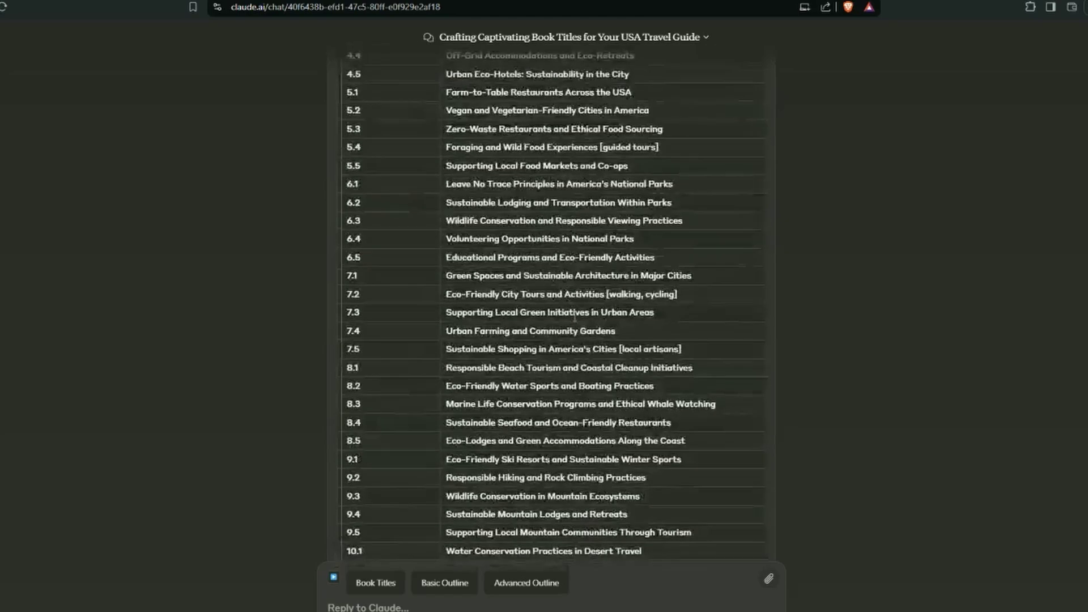
scroll(573, 352, "up", 12)
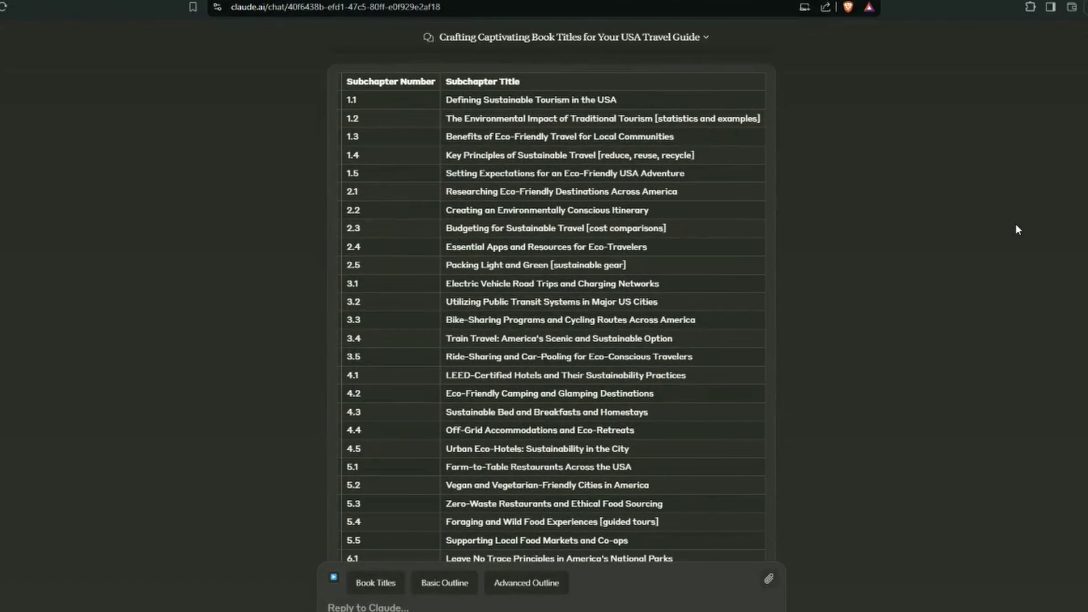
left_click_drag(656, 118, 760, 118)
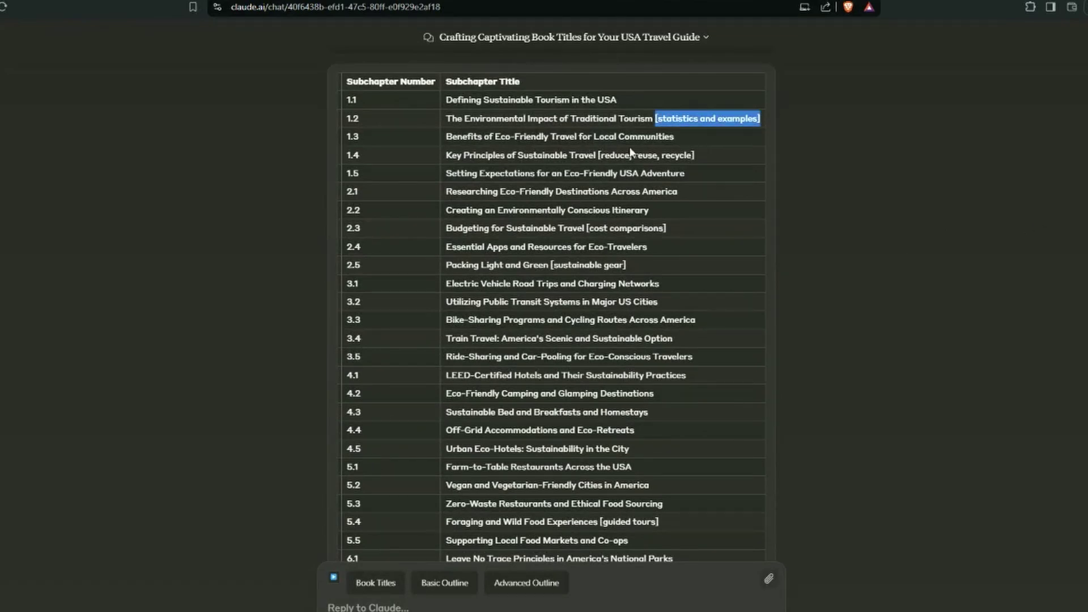
left_click(671, 129)
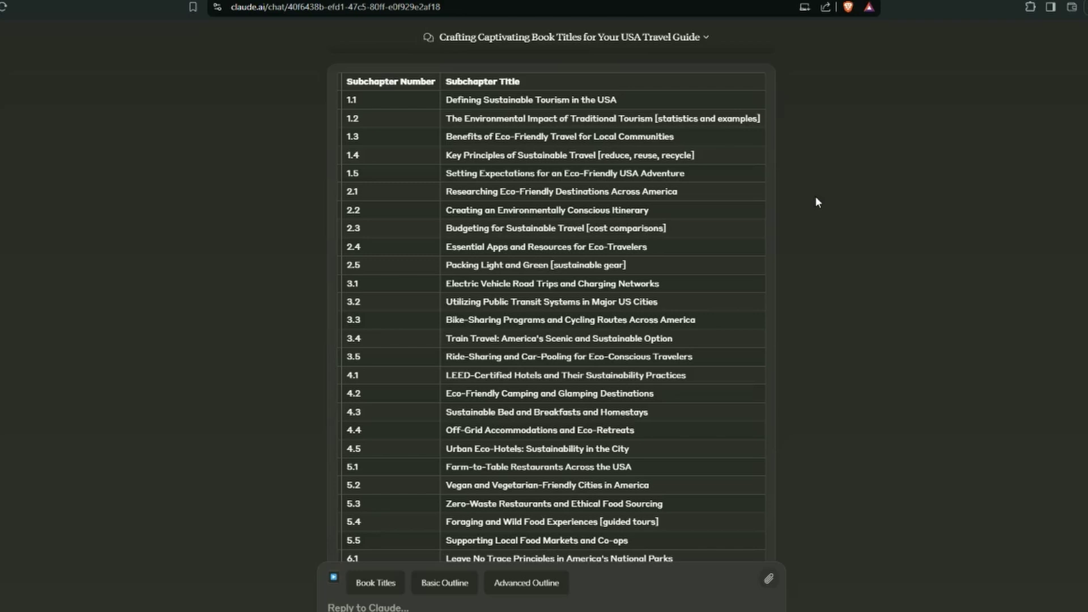
scroll(636, 396, "down", 2)
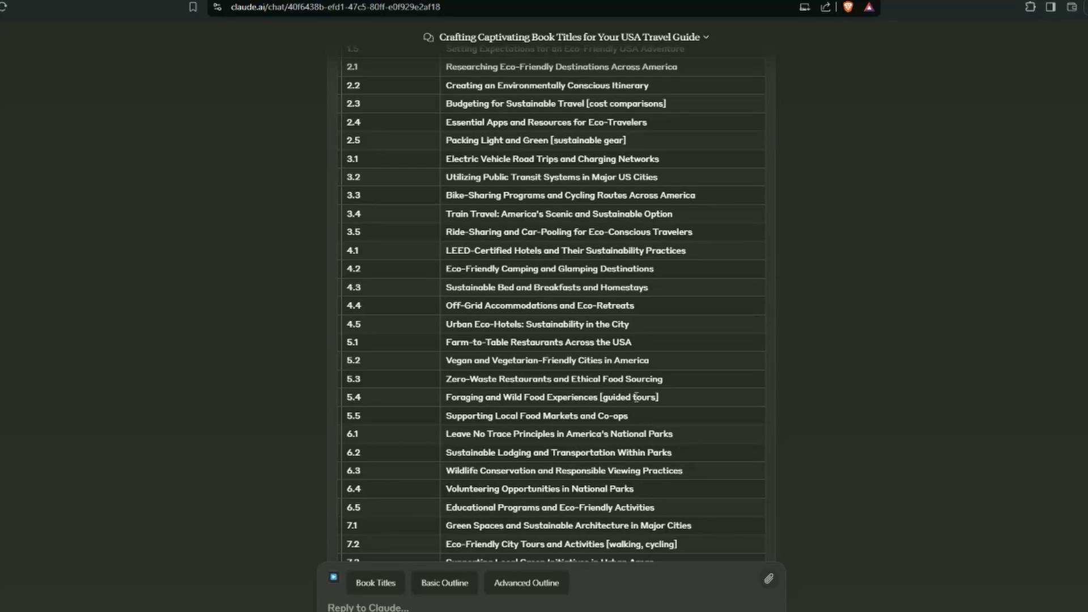
scroll(524, 307, "up", 3)
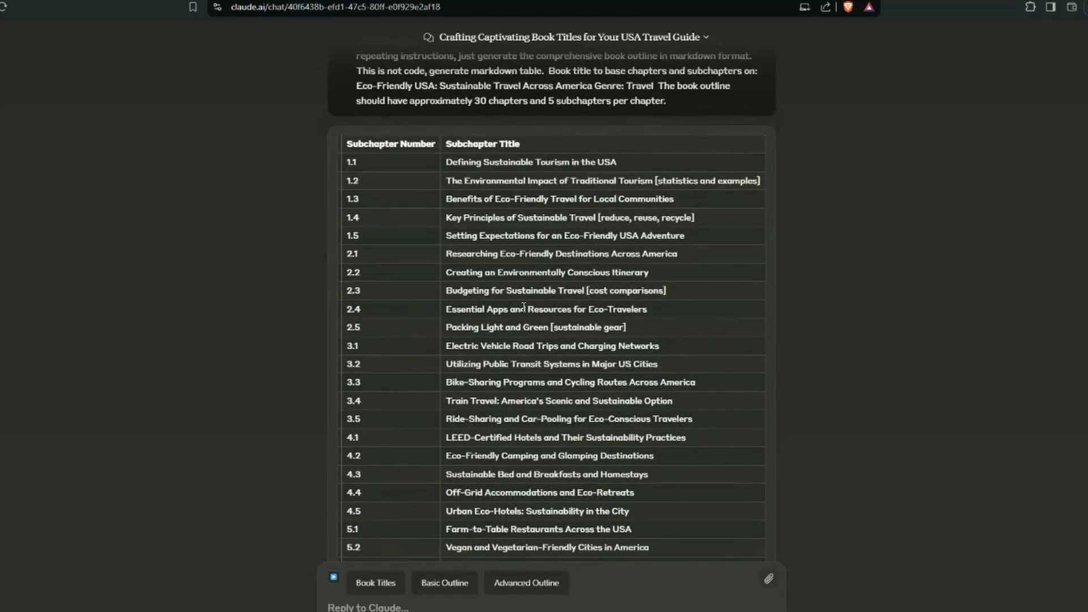